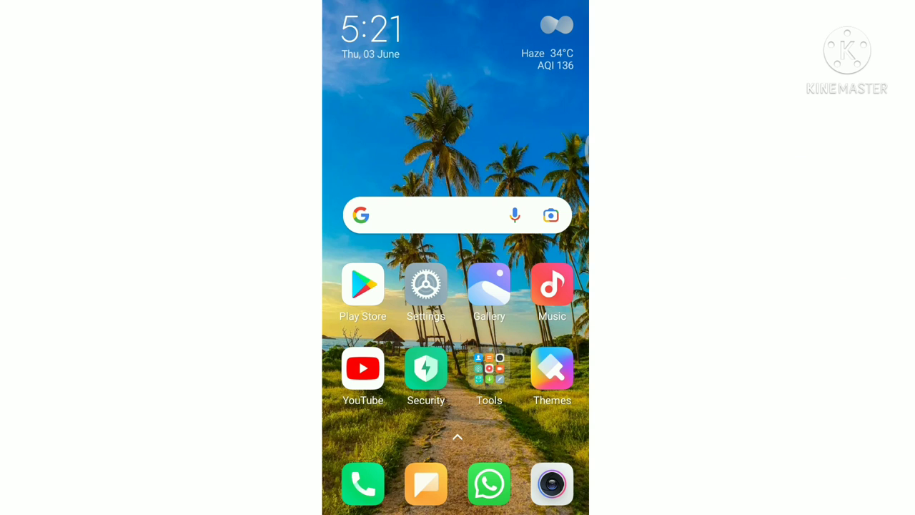
- Swipe to the second home screen page showing Chrome, Notes, File Manager and Weather
drag(543, 286, 372, 286)
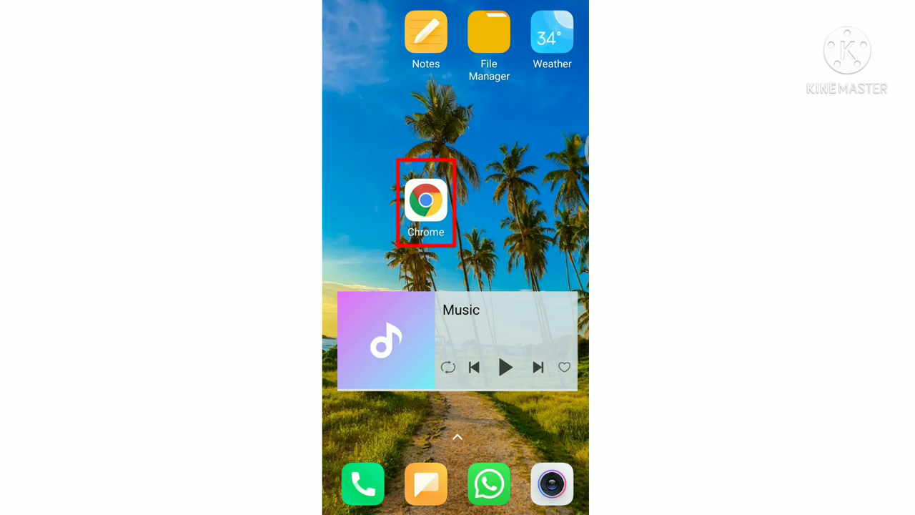
- Launch Chrome and remove the W3Schools shortcut tile from the new tab page
click(425, 201)
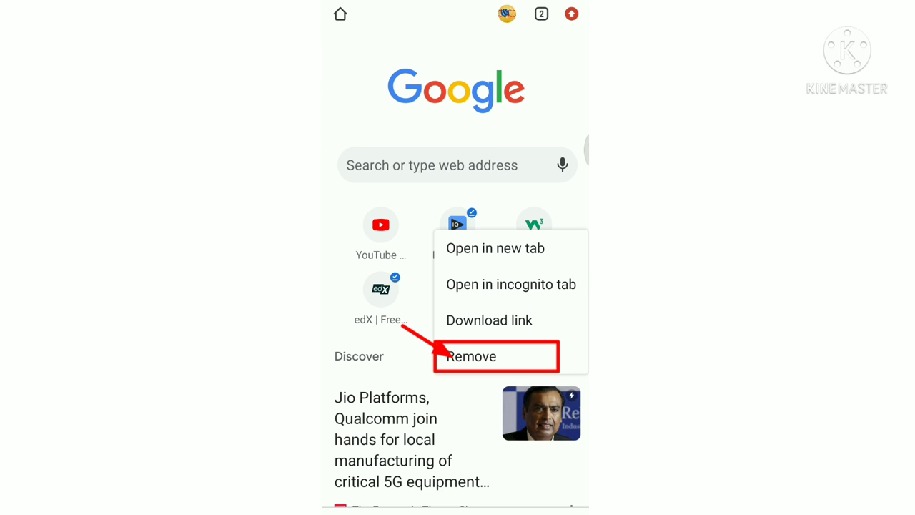
click(493, 356)
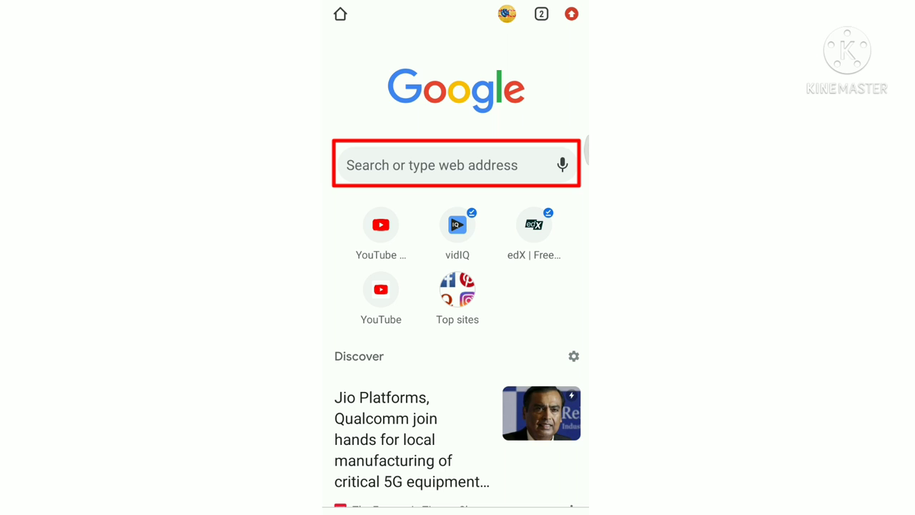
- Load the amazon.in homepage from the address bar
click(431, 165)
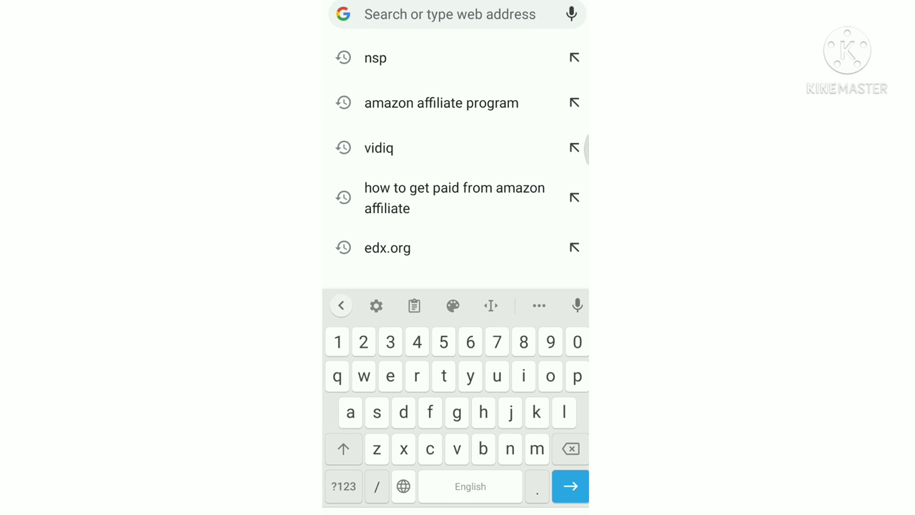
text(a)
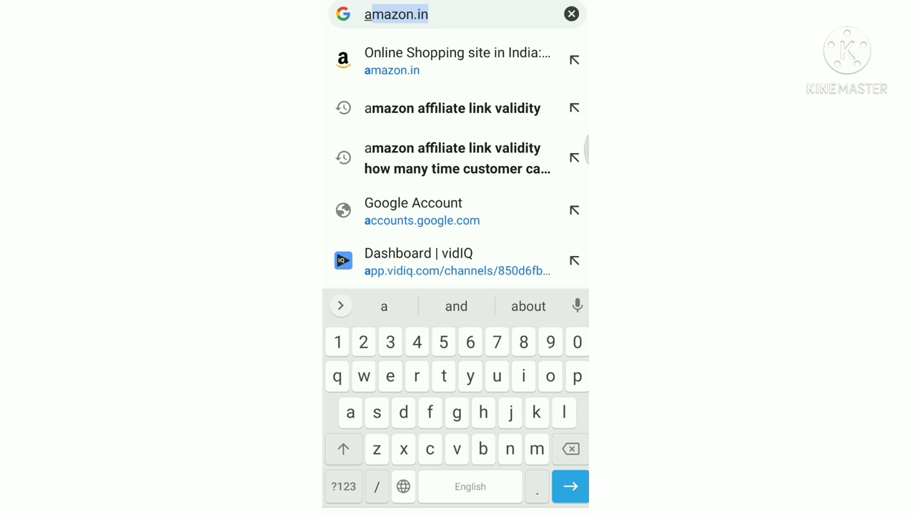
text(ma)
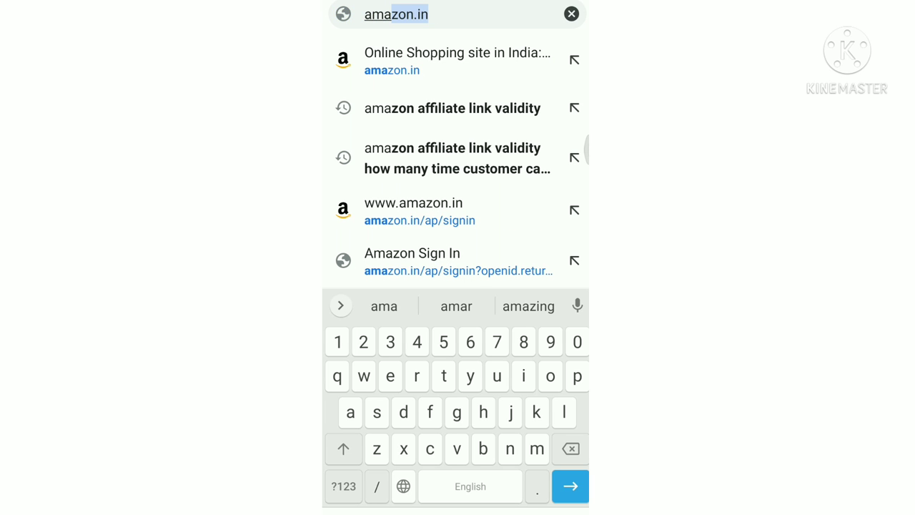
key(Return)
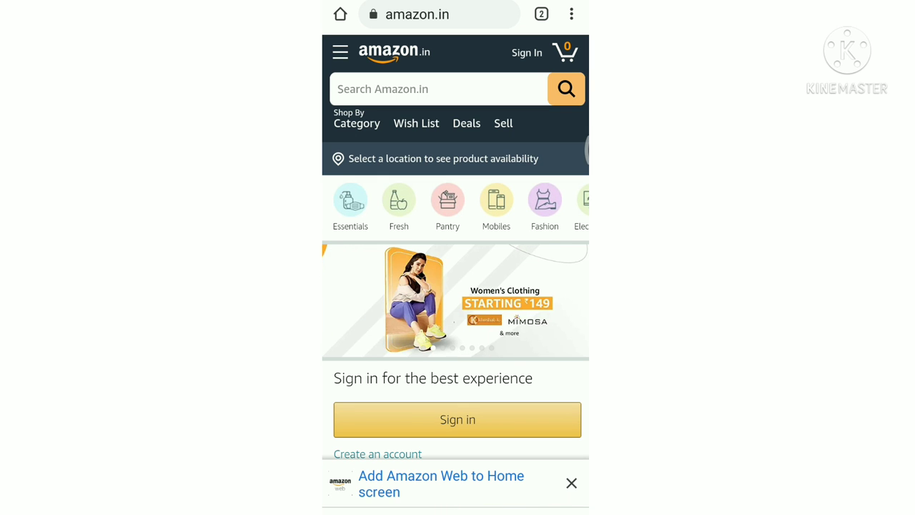
- Search Amazon for 'realme 8' and open the realme 8 5G 128GB listing
scroll(455, 268, down, 10)
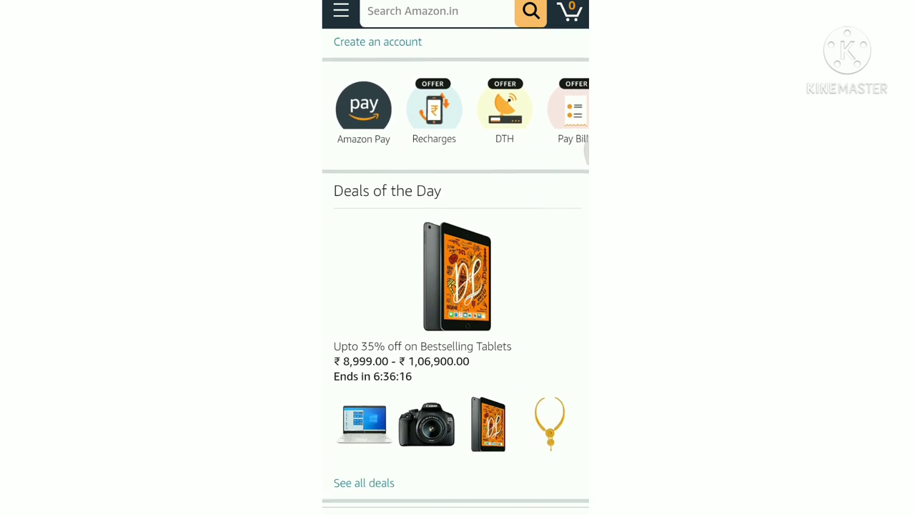
scroll(456, 268, up, 10)
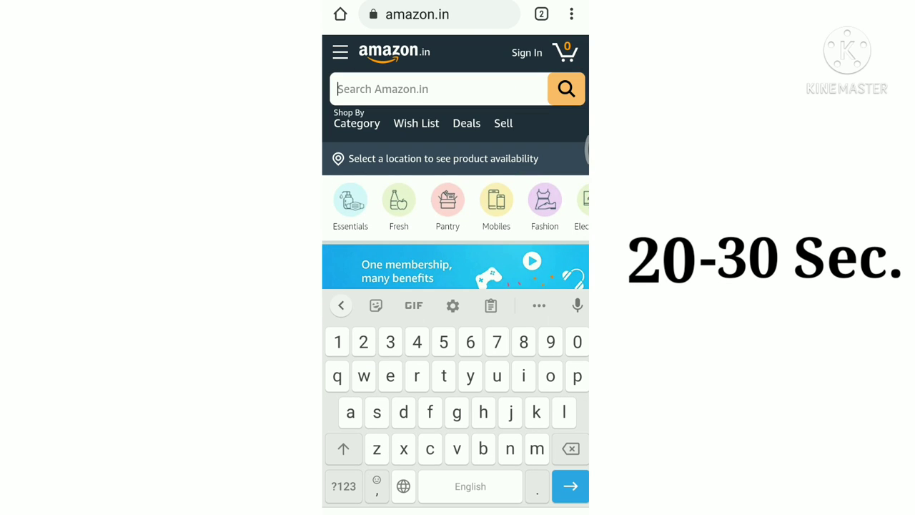
text(realm)
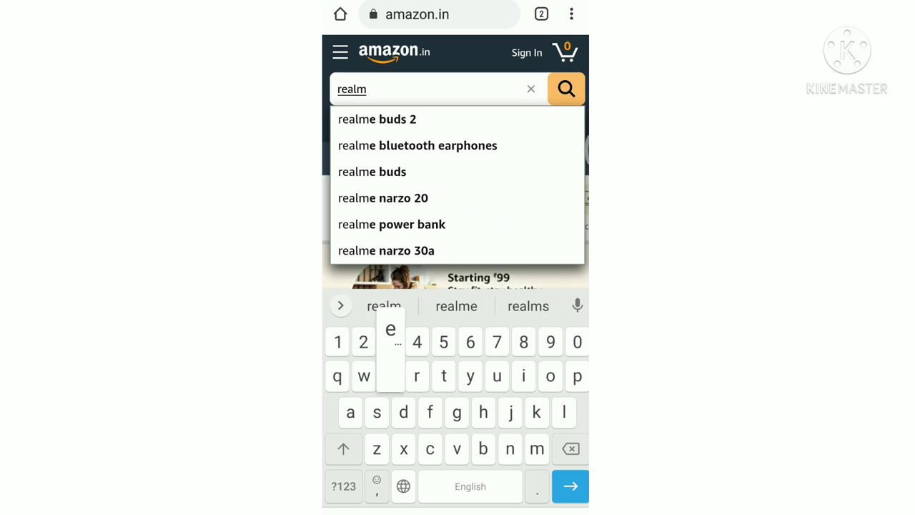
text(e 8)
key(Return)
scroll(455, 254, down, 5)
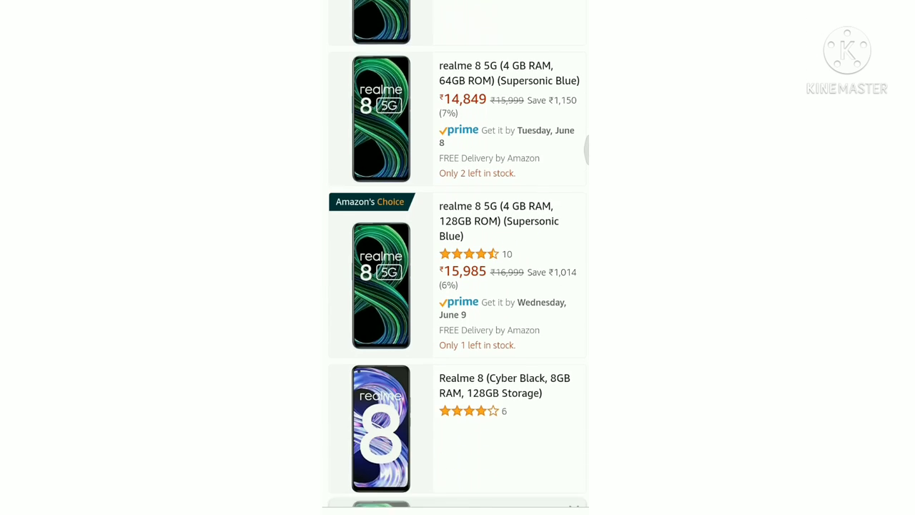
scroll(455, 254, up, 2)
click(491, 254)
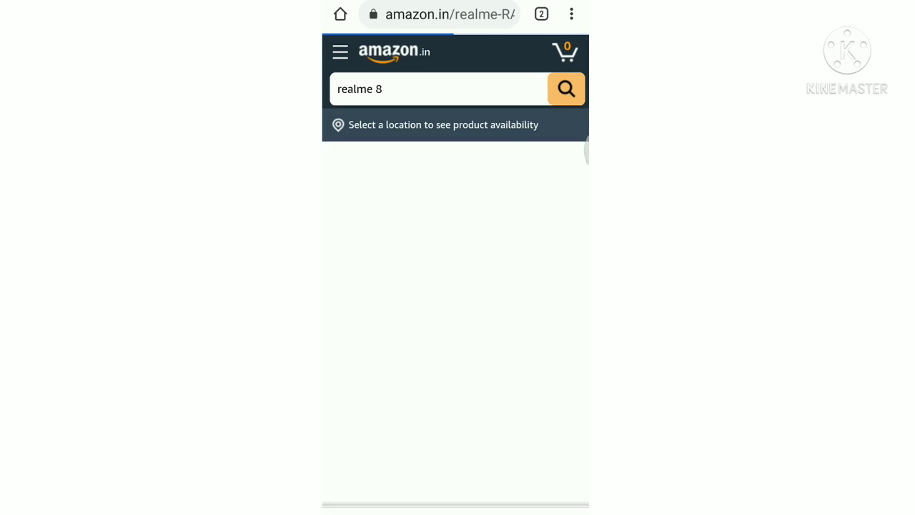
scroll(455, 285, down, 5)
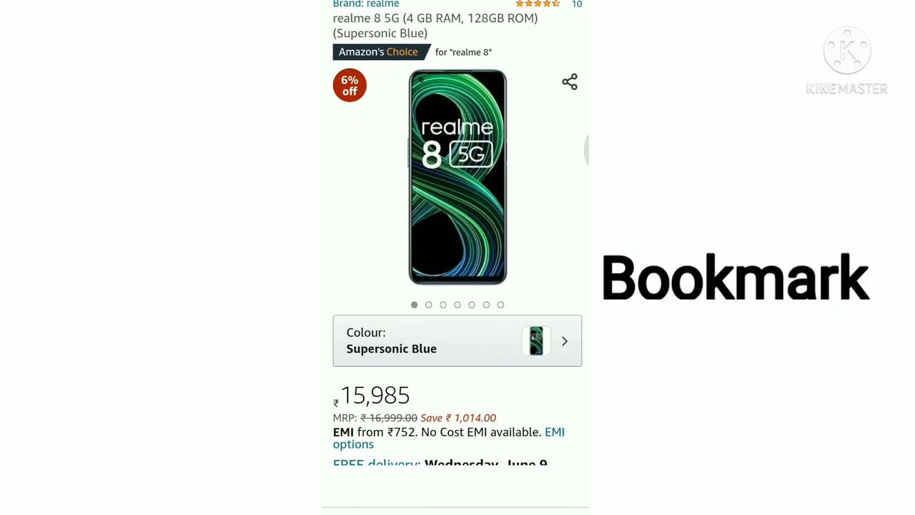
scroll(455, 257, down, 2)
scroll(455, 257, down, 3)
scroll(456, 257, down, 4)
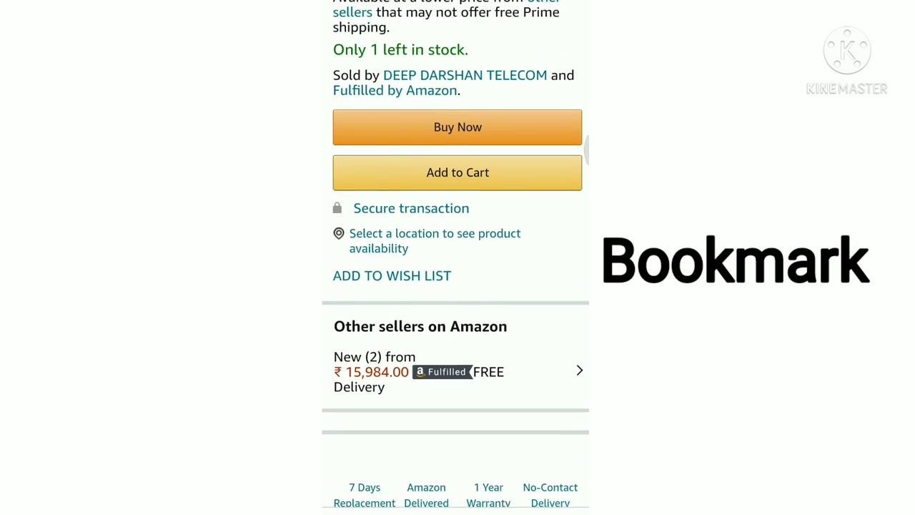
scroll(455, 257, down, 6)
scroll(455, 258, down, 3)
scroll(455, 258, up, 8)
scroll(456, 257, up, 6)
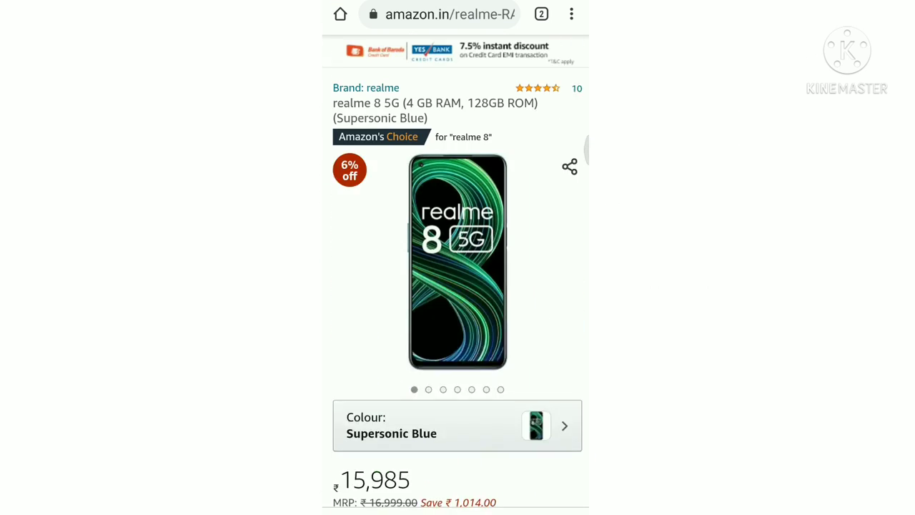
scroll(455, 257, up, 4)
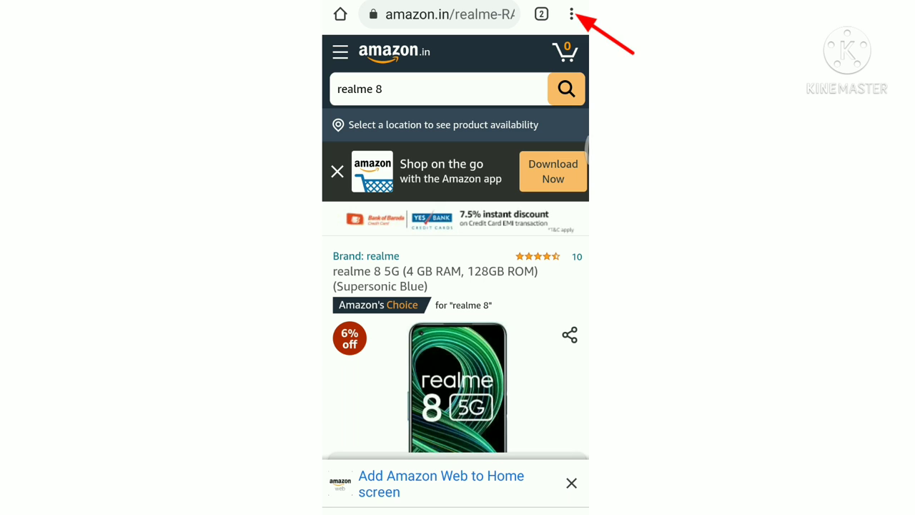
- Bookmark the realme 8 5G product page to Mobile bookmarks, then go to the new tab page
click(571, 14)
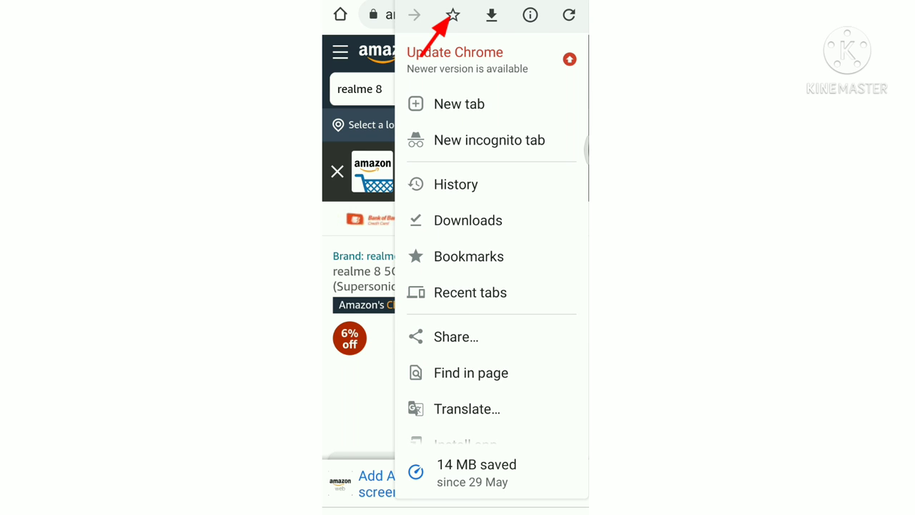
click(453, 14)
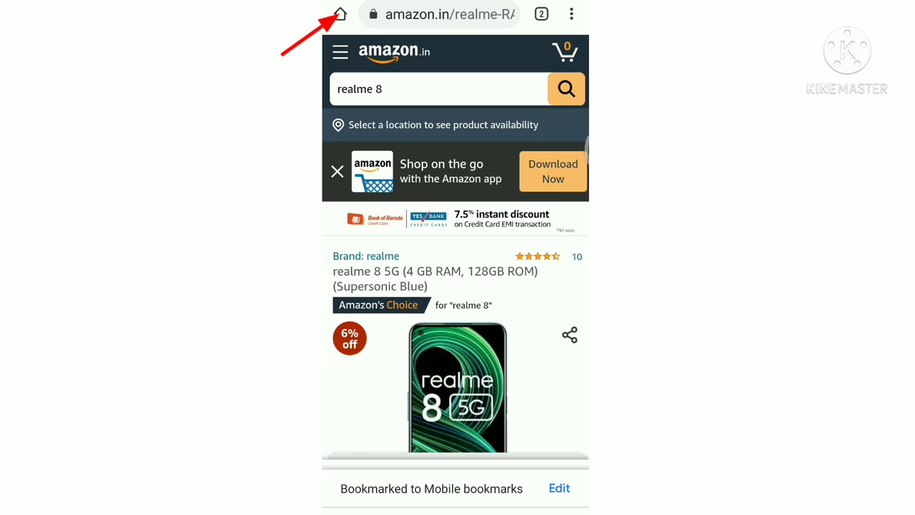
click(339, 14)
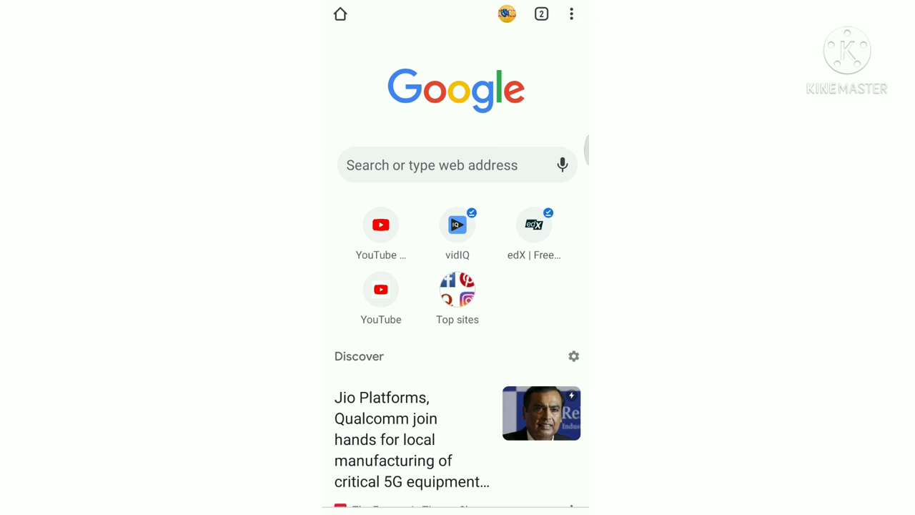
- Open the realme 8 5G product page from the Mobile bookmarks list
click(571, 14)
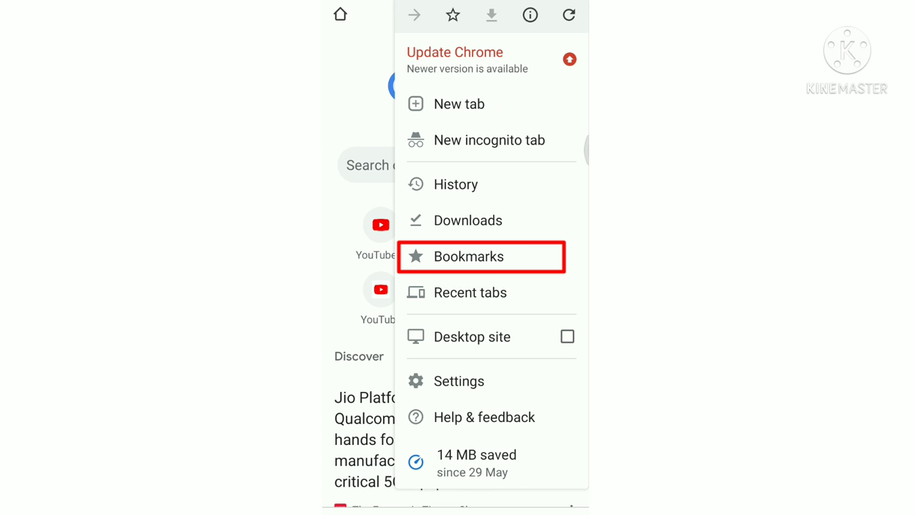
click(469, 256)
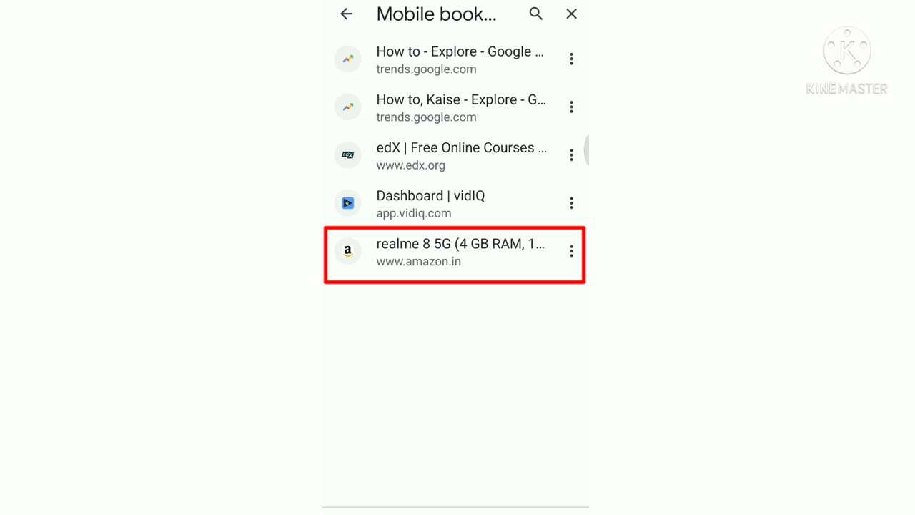
click(459, 252)
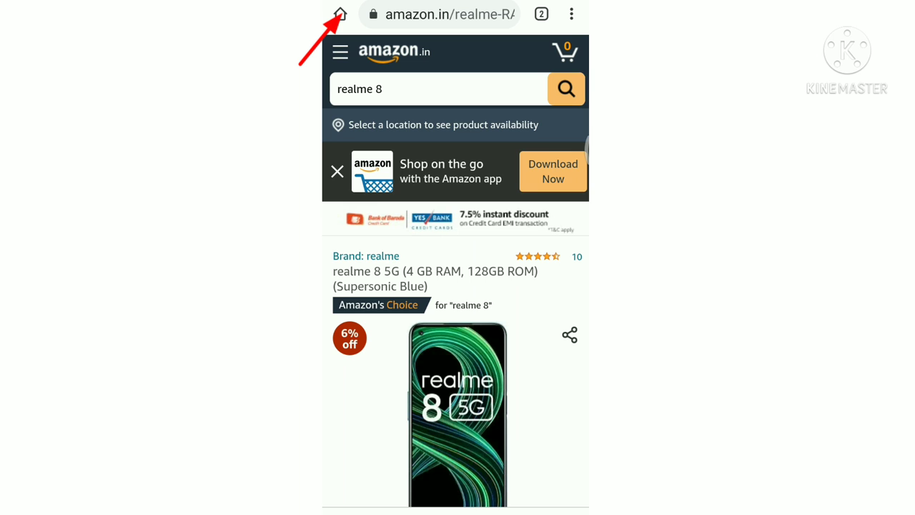
- From the new tab page, reopen the realme 8 5G bookmark a second time
click(340, 15)
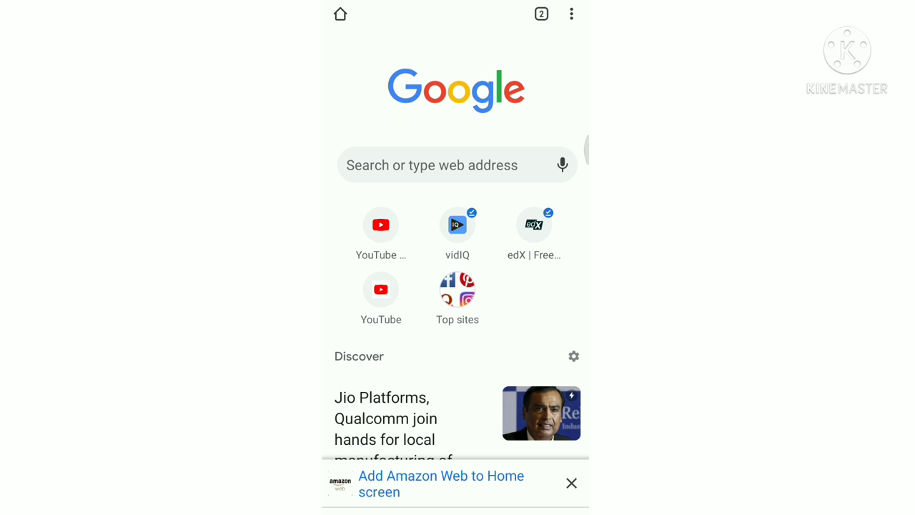
click(570, 15)
click(467, 256)
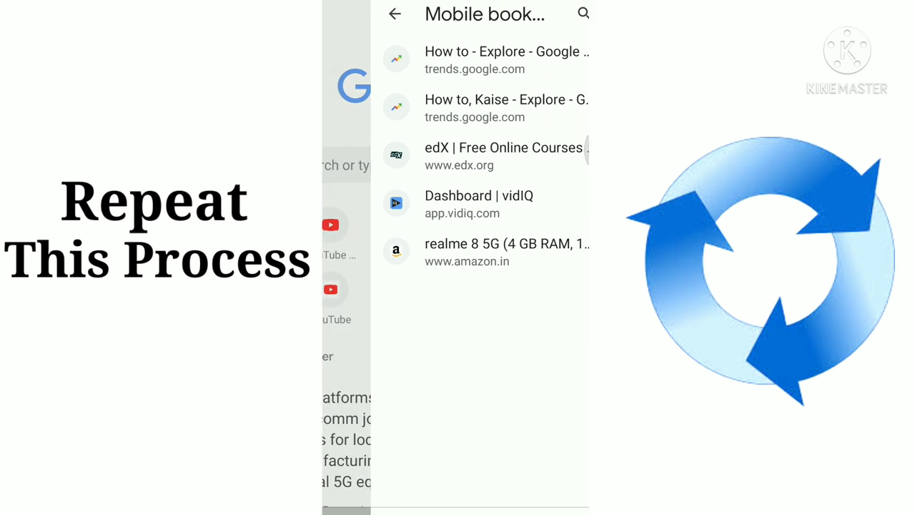
click(460, 250)
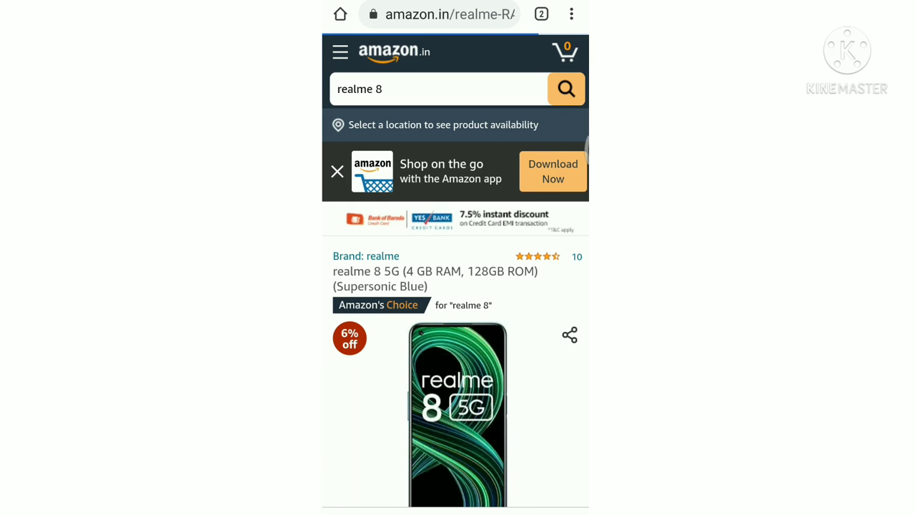
- Go to the new tab page, now showing the realme 8 shortcut tile beside YouTube, vidIQ and edX
click(340, 14)
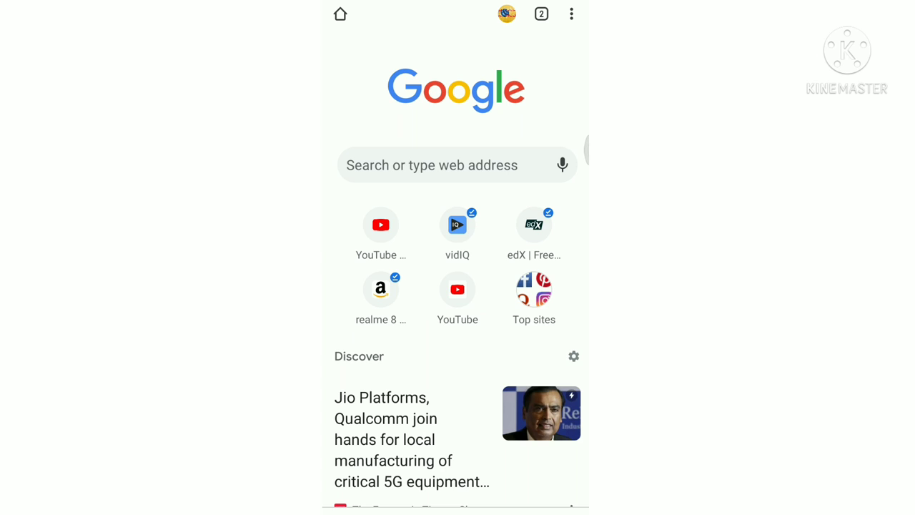